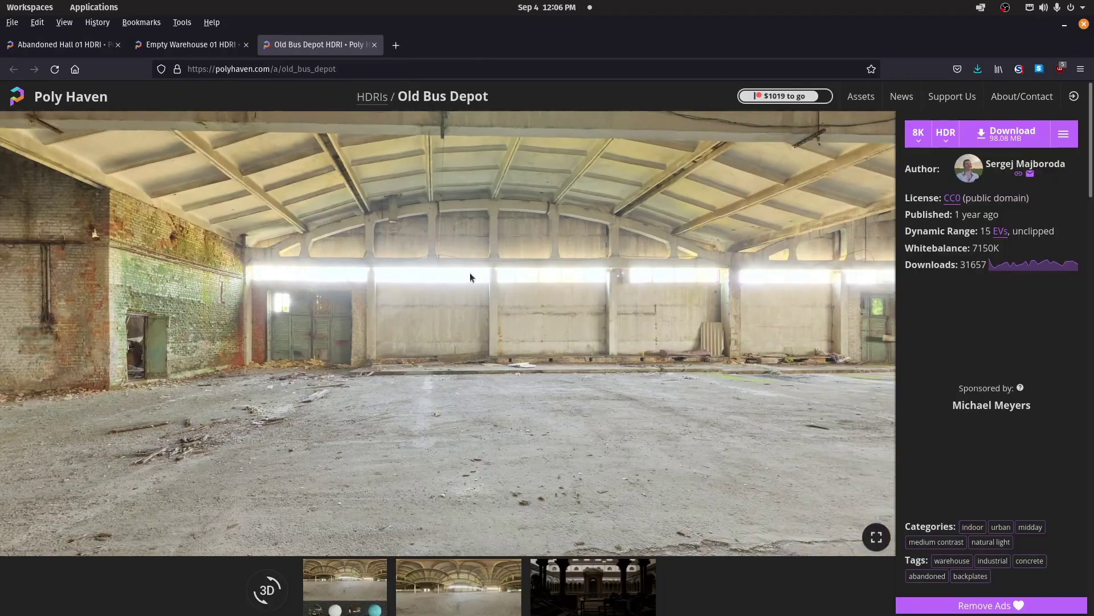
Preview and close the Old Bus Depot and Empty Warehouse 01 panoramas, then view Abandoned workshop
{"action": "left_click_drag", "start_coordinate": [469, 278], "coordinate": [269, 273]}
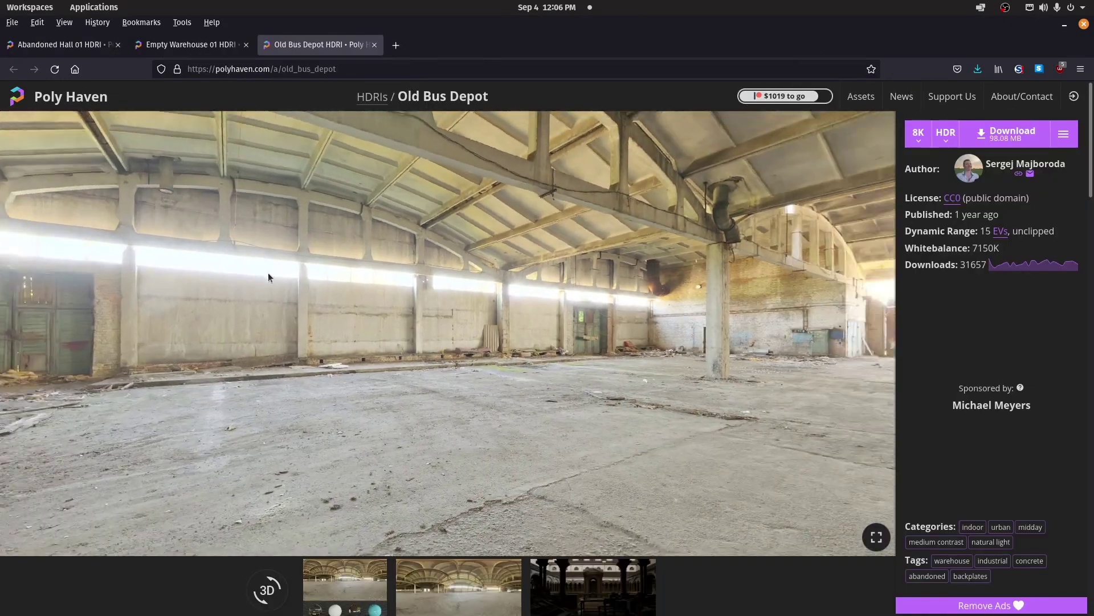
{"action": "key", "text": "ctrl+w"}
{"action": "left_click_drag", "start_coordinate": [779, 386], "coordinate": [334, 324]}
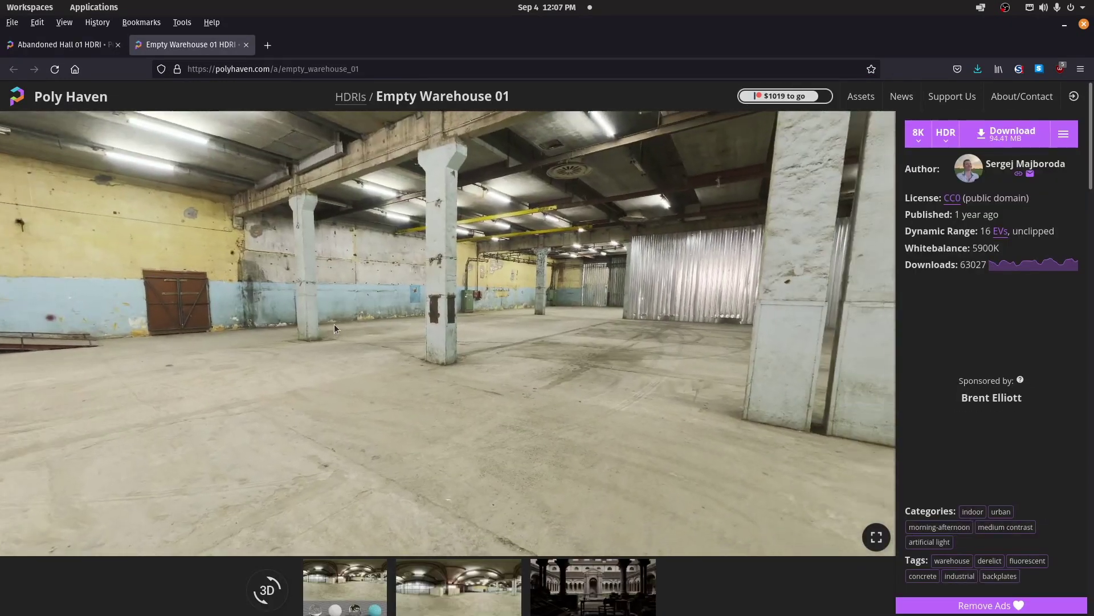
{"action": "key", "text": "ctrl+w"}
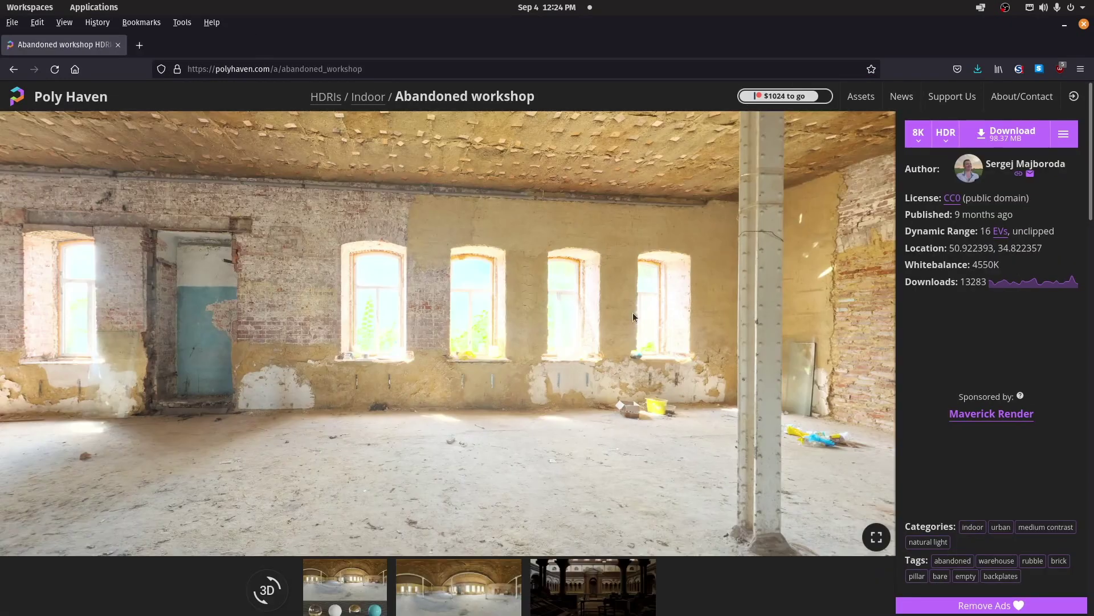
{"action": "left_click_drag", "start_coordinate": [633, 312], "coordinate": [405, 319]}
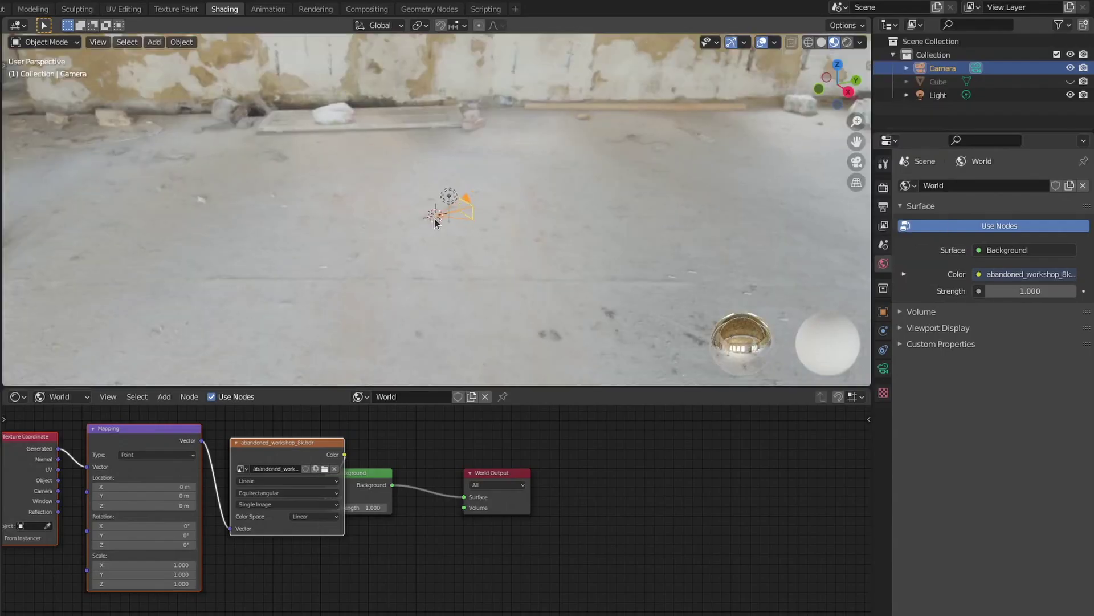
Reset the camera to the origin, select the cube, and view through the camera
{"action": "mouse_move", "coordinate": [445, 194]}
{"action": "middle_mouse_down"}
{"action": "mouse_move", "coordinate": [735, 337]}
{"action": "mouse_move", "coordinate": [691, 176]}
{"action": "middle_mouse_up"}
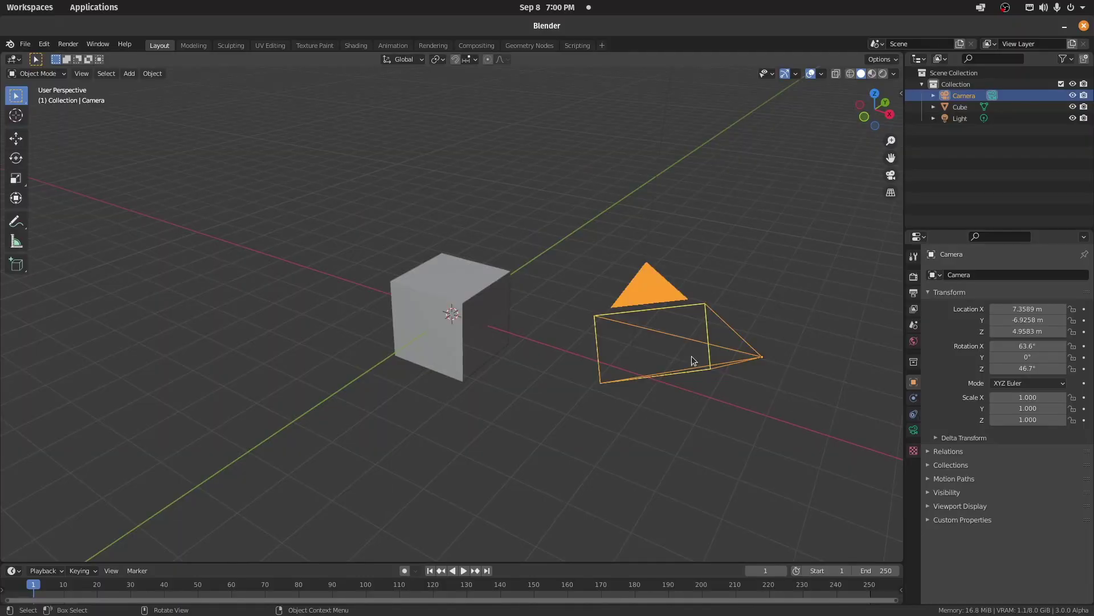
{"action": "key", "text": "h"}
{"action": "scroll", "coordinate": [515, 340], "scroll_direction": "up", "scroll_amount": 4}
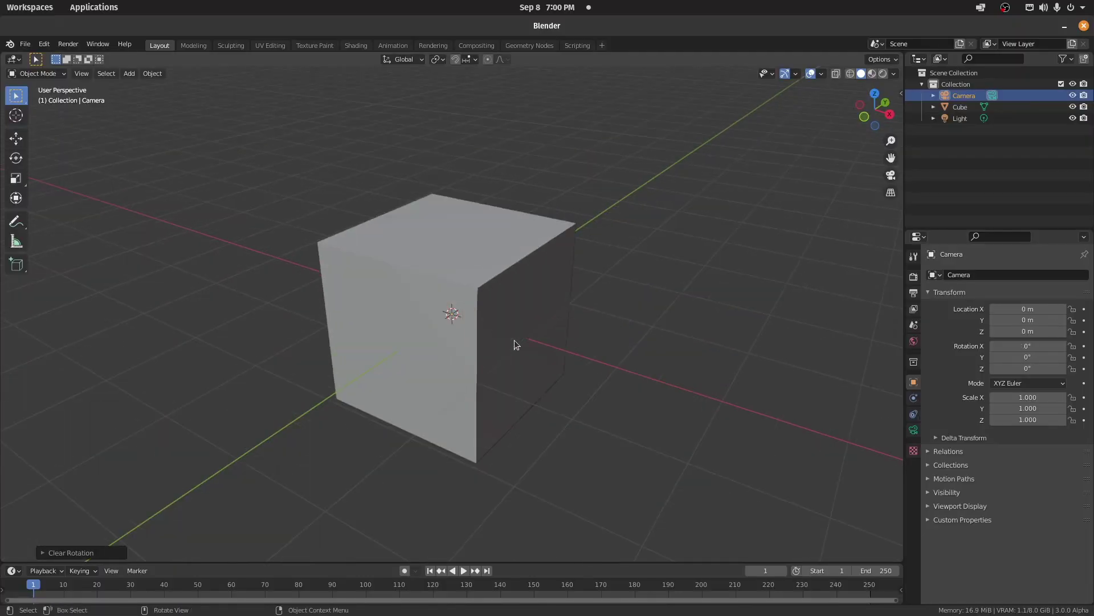
{"action": "left_click", "coordinate": [509, 283]}
{"action": "key", "text": "h"}
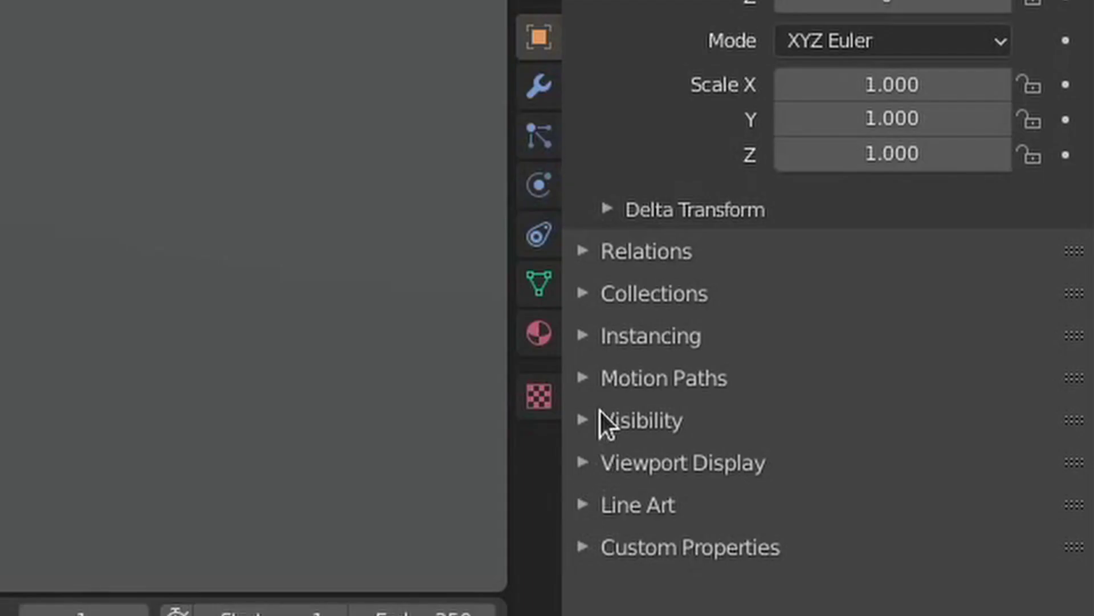
Set the cube's Viewport Display to Wire and show the HDRI in viewport shading
{"action": "left_click", "coordinate": [587, 464]}
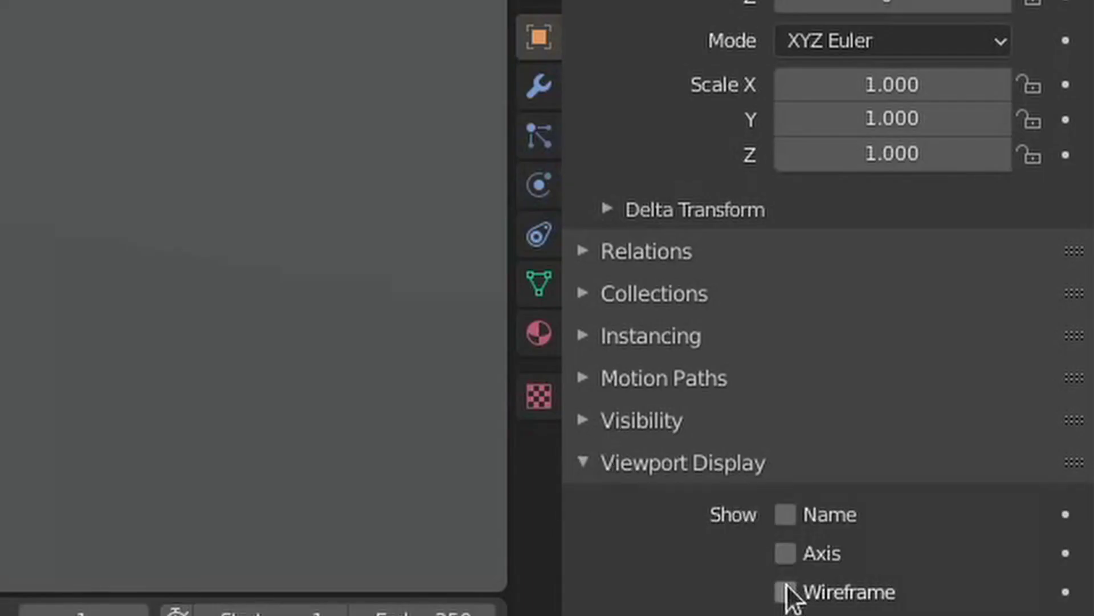
{"action": "scroll", "coordinate": [789, 588], "scroll_direction": "down", "scroll_amount": 5}
{"action": "left_click", "coordinate": [798, 567]}
{"action": "left_click", "coordinate": [810, 484]}
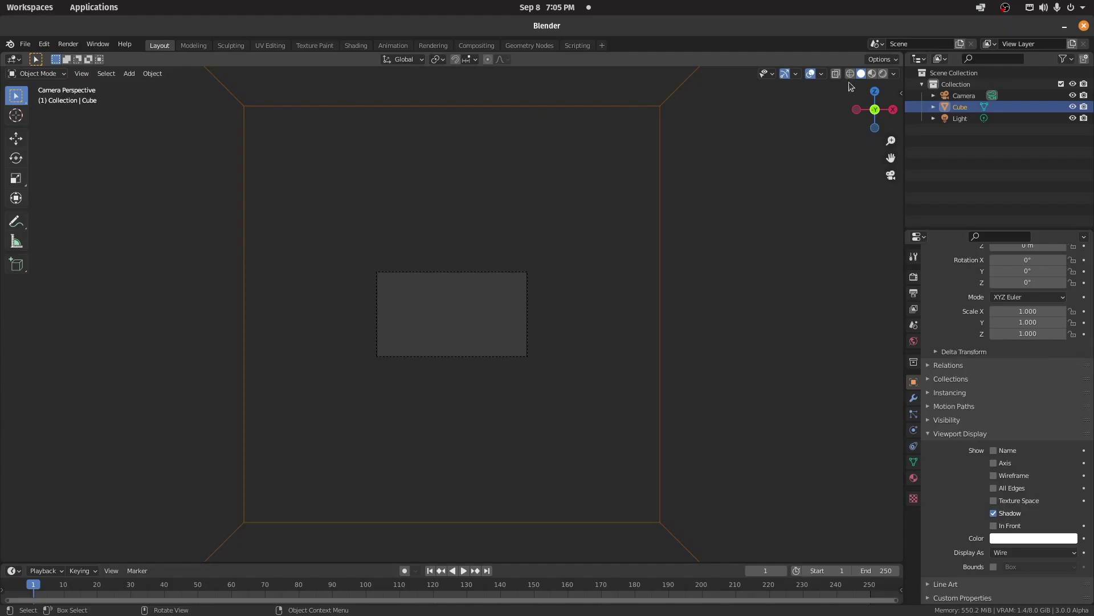
{"action": "left_click", "coordinate": [894, 74]}
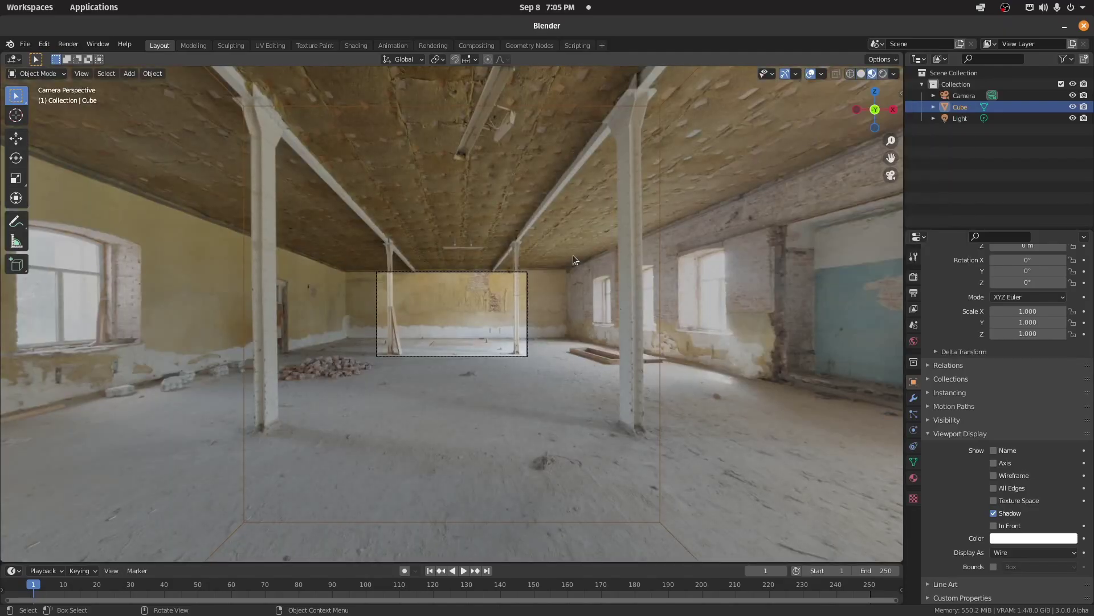
In Edit Mode, scale the cube horizontally (Shift+Z) and move its walls along Y
{"action": "key", "text": "Tab"}
{"action": "key", "text": "s"}
{"action": "key", "text": "shift+z"}
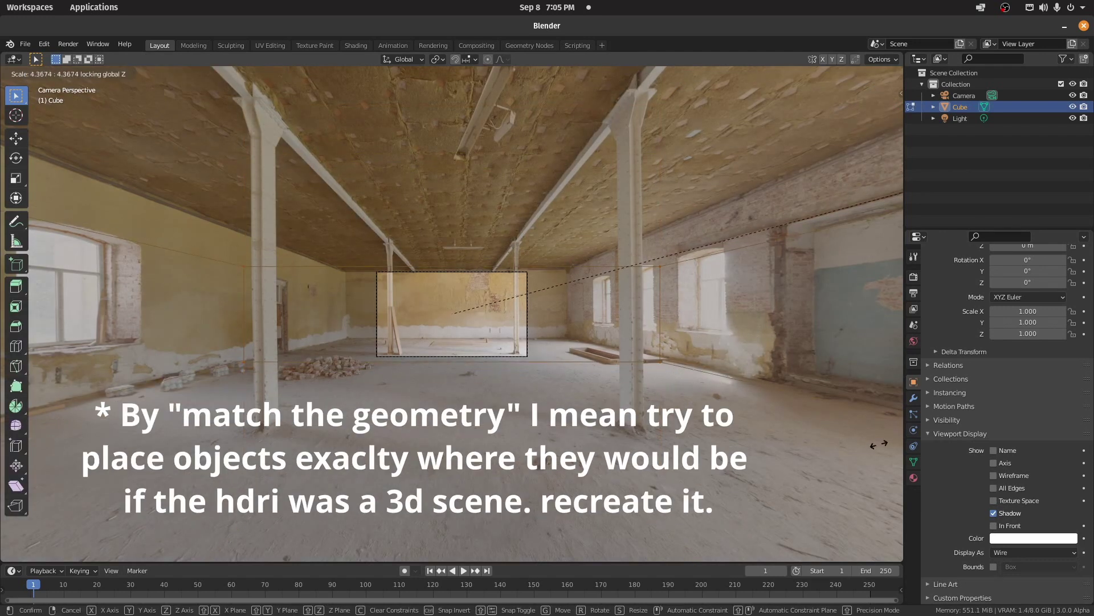
{"action": "left_click", "coordinate": [591, 395]}
{"action": "key", "text": "g"}
{"action": "key", "text": "y"}
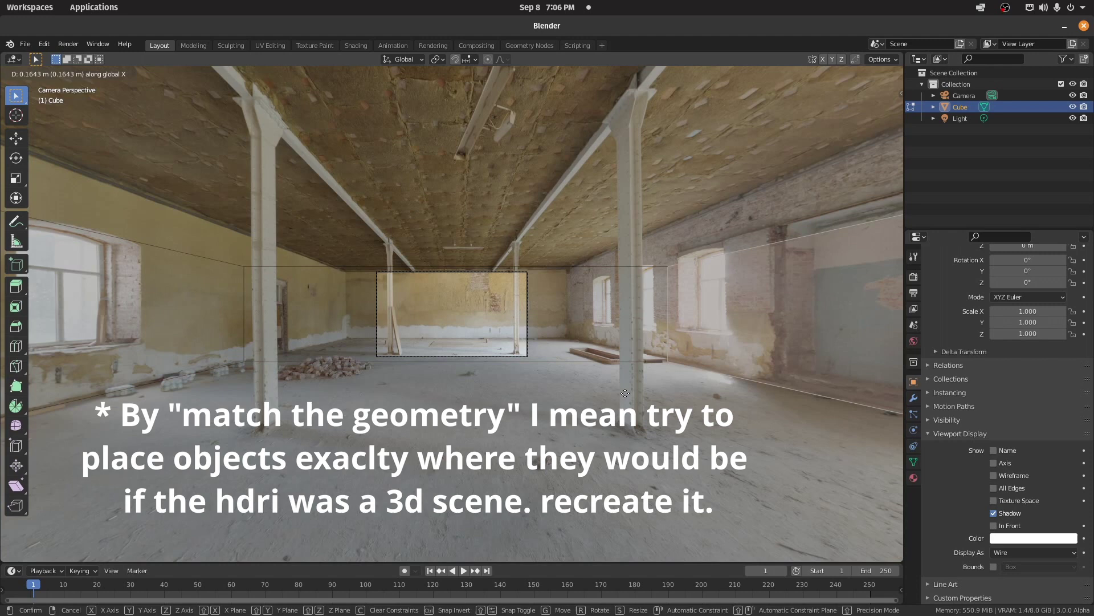
{"action": "left_click", "coordinate": [625, 393]}
{"action": "scroll", "coordinate": [625, 393], "scroll_direction": "up", "scroll_amount": 3}
{"action": "key", "text": "g"}
{"action": "left_click", "coordinate": [367, 508]}
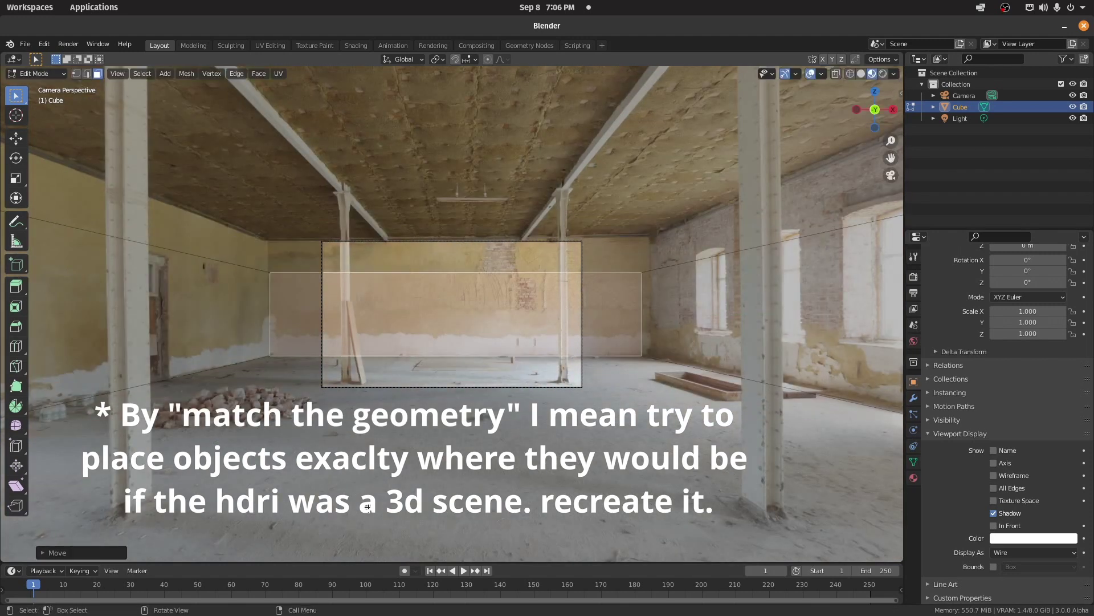
Walk the view to the brick wall and move the wall along Y to match it
{"action": "key", "text": "shift+grave"}
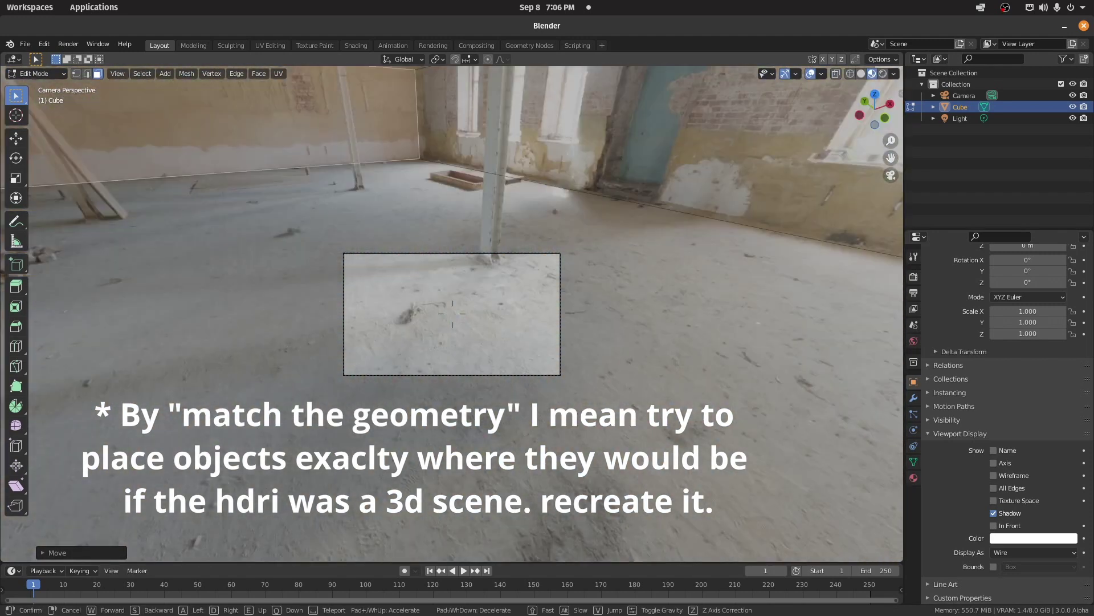
{"action": "left_click", "coordinate": [452, 313]}
{"action": "key", "text": "g"}
{"action": "key", "text": "y"}
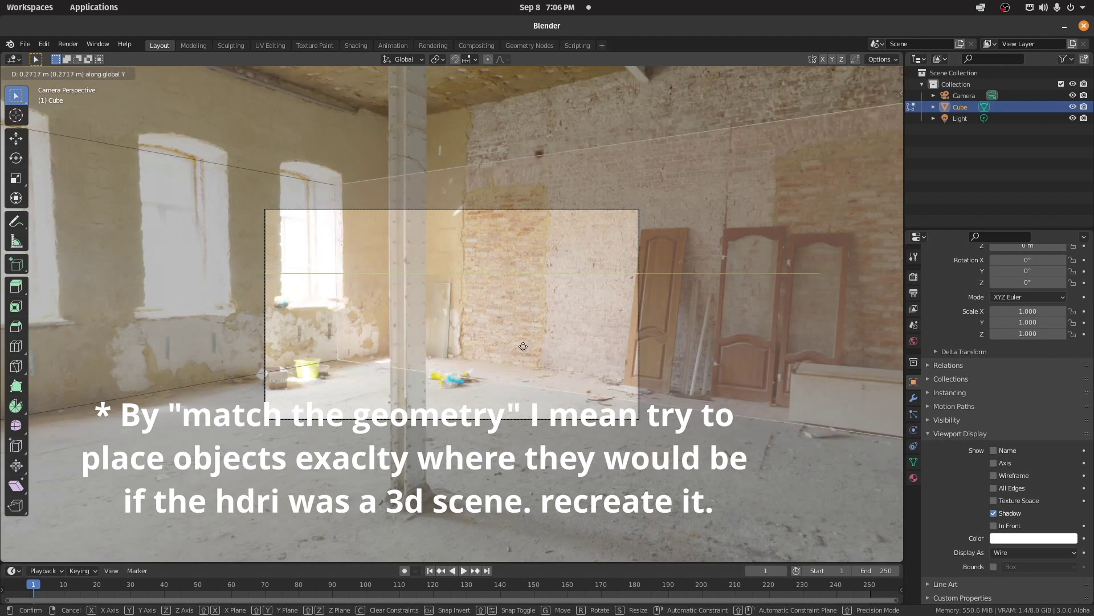
{"action": "left_click", "coordinate": [583, 255]}
{"action": "key", "text": "Tab"}
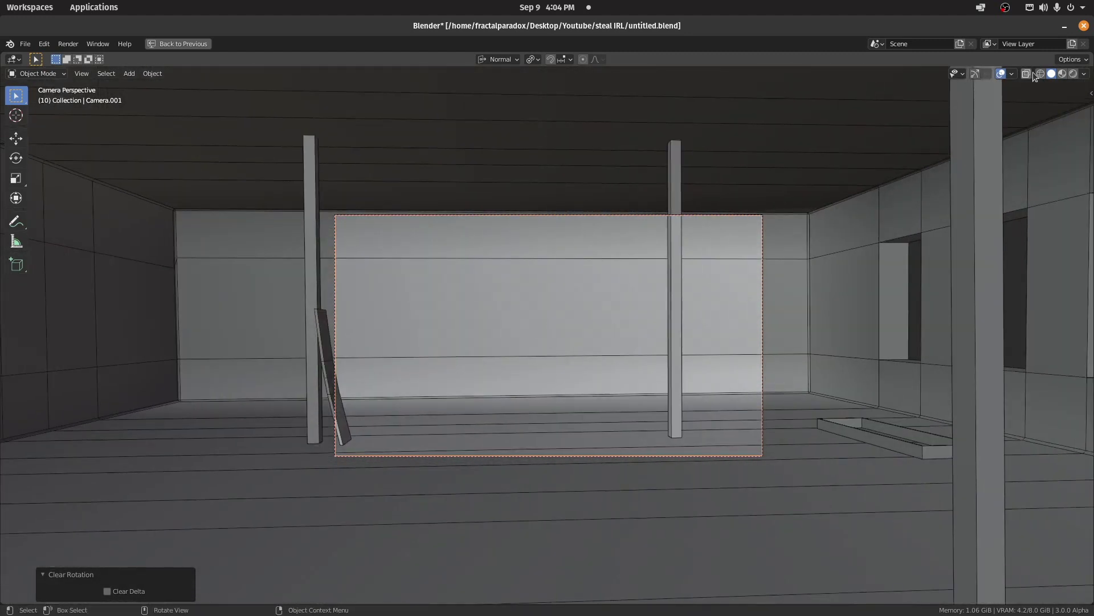
Switch to Material Preview and walk through the blocked-out room
{"action": "left_click", "coordinate": [1062, 73]}
{"action": "key", "text": "shift+grave"}
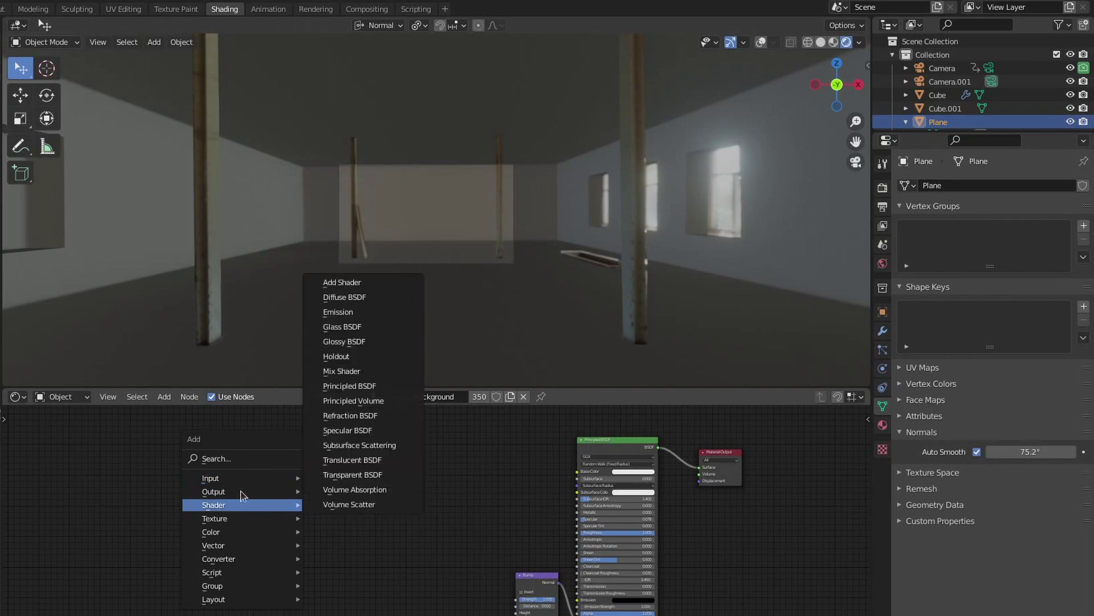
Add an Environment Texture feeding Base Color, with Texture Coordinate and Mapping nodes
{"action": "mouse_move", "coordinate": [222, 525]}
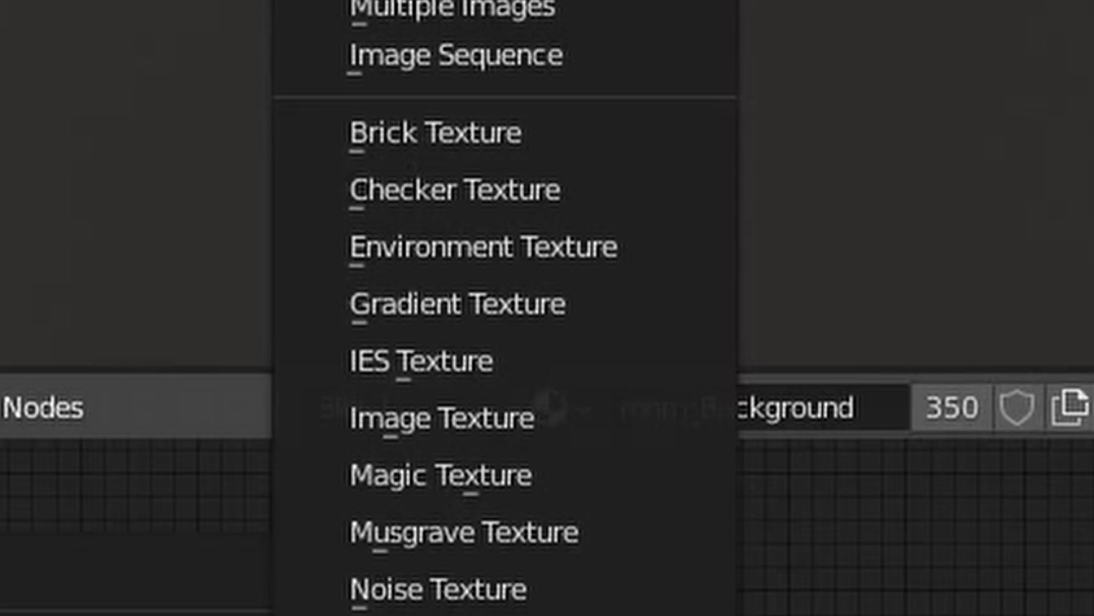
{"action": "left_click", "coordinate": [536, 279]}
{"action": "left_click_drag", "start_coordinate": [442, 544], "coordinate": [609, 469]}
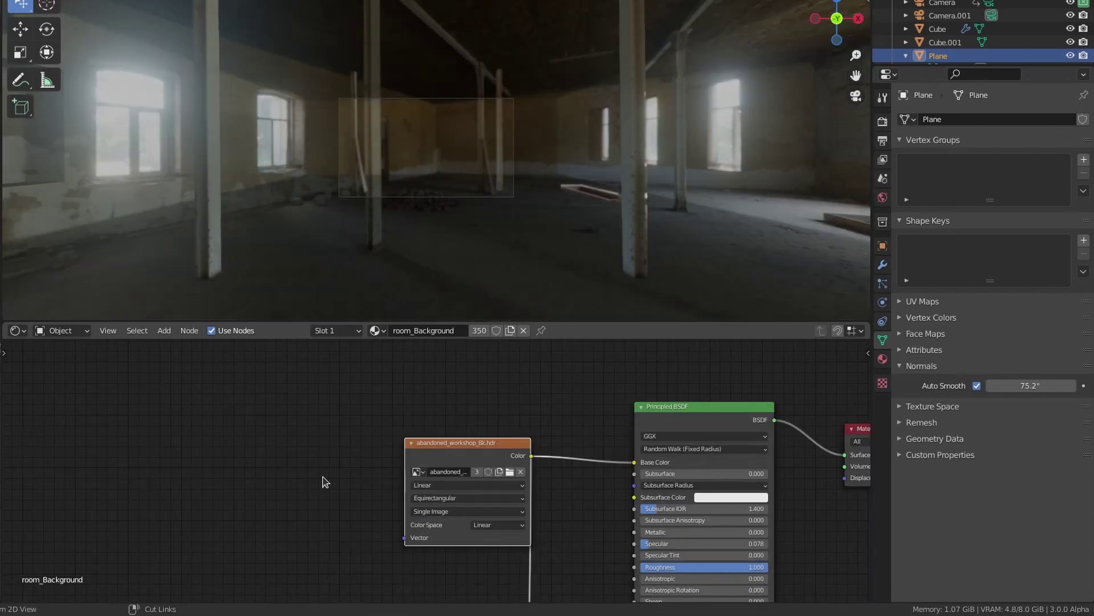
{"action": "key", "text": "ctrl+t"}
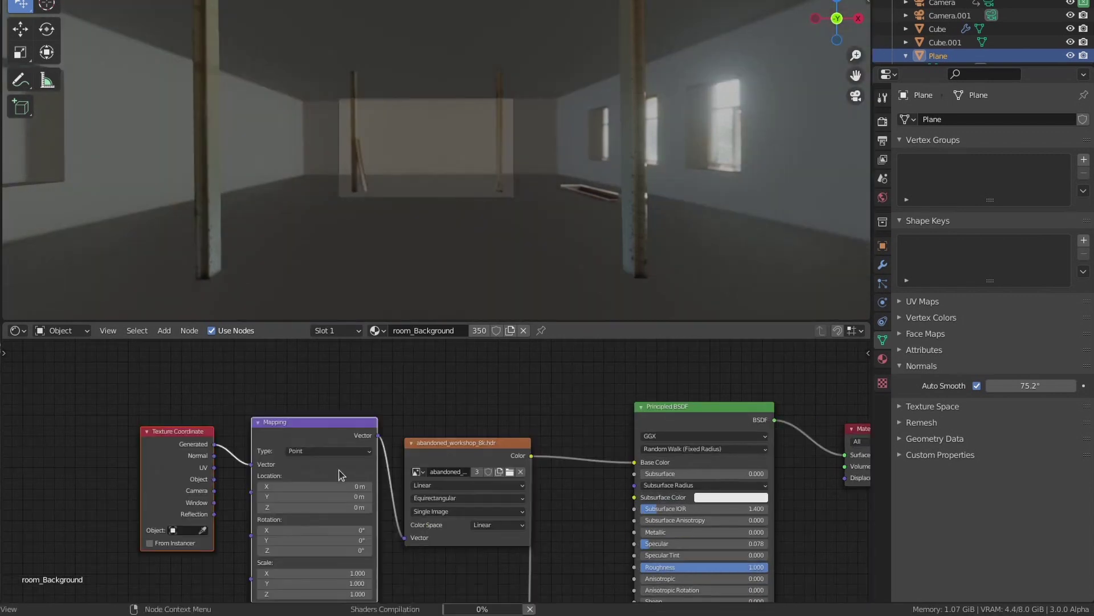
Delete the Texture Coordinate node, leaving the Mapping node in view
{"action": "scroll", "coordinate": [261, 458], "scroll_direction": "down", "scroll_amount": 2}
{"action": "mouse_move", "coordinate": [235, 437]}
{"action": "left_mouse_down"}
{"action": "mouse_move", "coordinate": [104, 408]}
{"action": "mouse_move", "coordinate": [162, 408]}
{"action": "left_mouse_up"}
{"action": "key", "text": "x"}
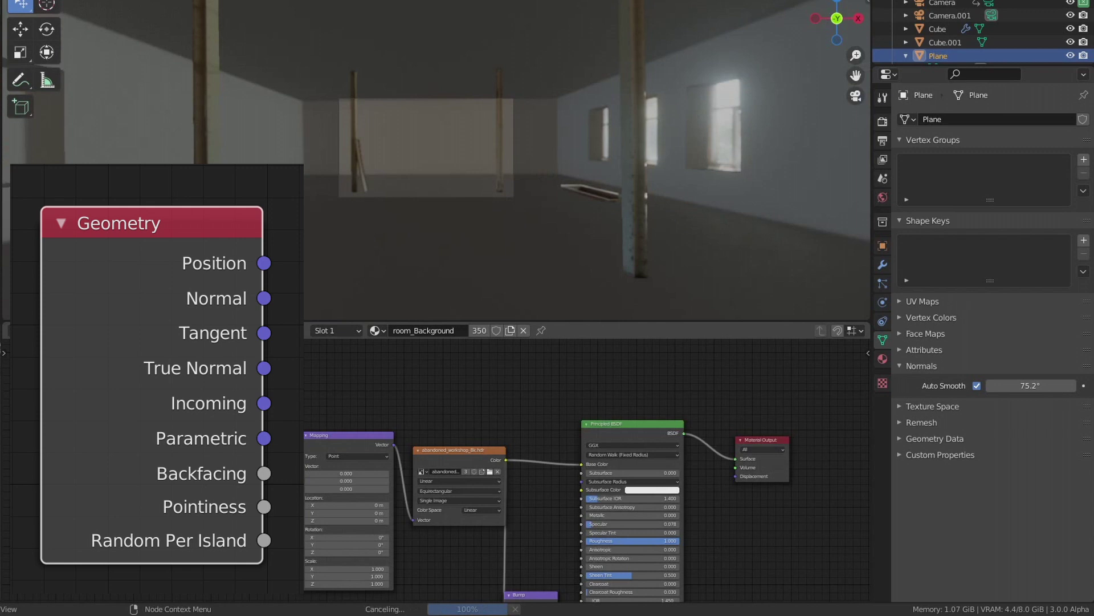
{"action": "scroll", "coordinate": [434, 471], "scroll_direction": "up", "scroll_amount": 1}
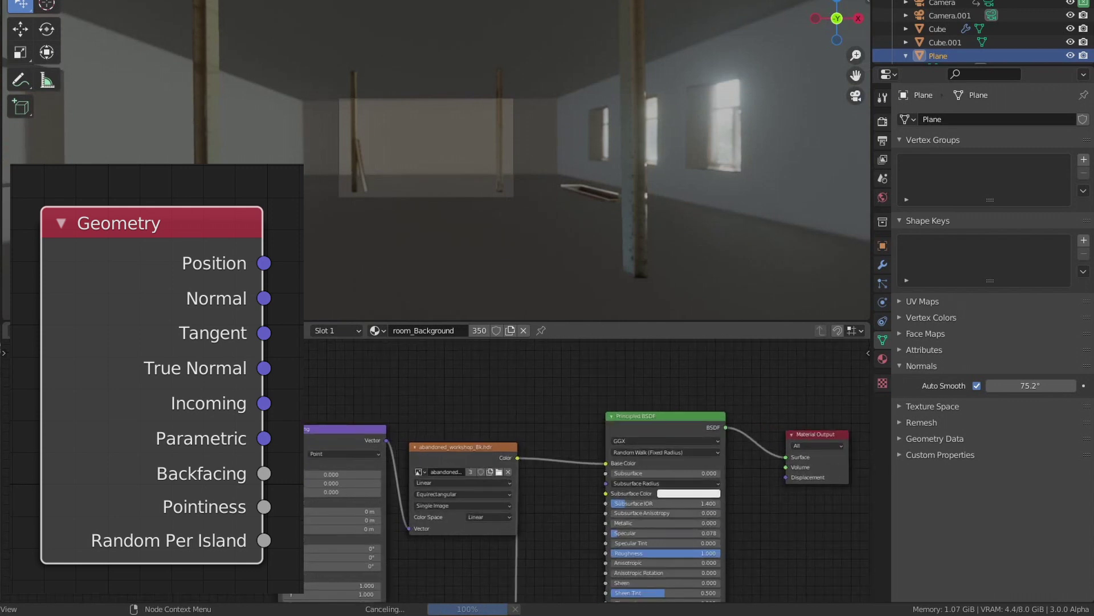
{"action": "middle_click_drag", "start_coordinate": [256, 454], "coordinate": [431, 422]}
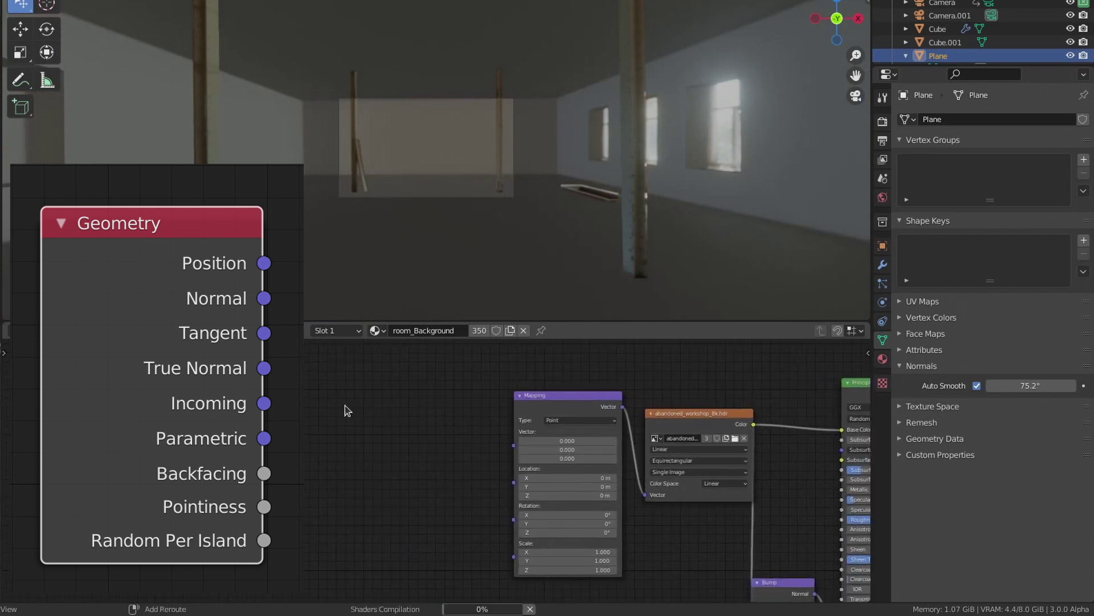
{"action": "key", "text": "shift+a"}
Add a Geometry node left of Mapping and link Position to the Mapping Vector
{"action": "mouse_move", "coordinate": [268, 364]}
{"action": "left_click", "coordinate": [394, 180]}
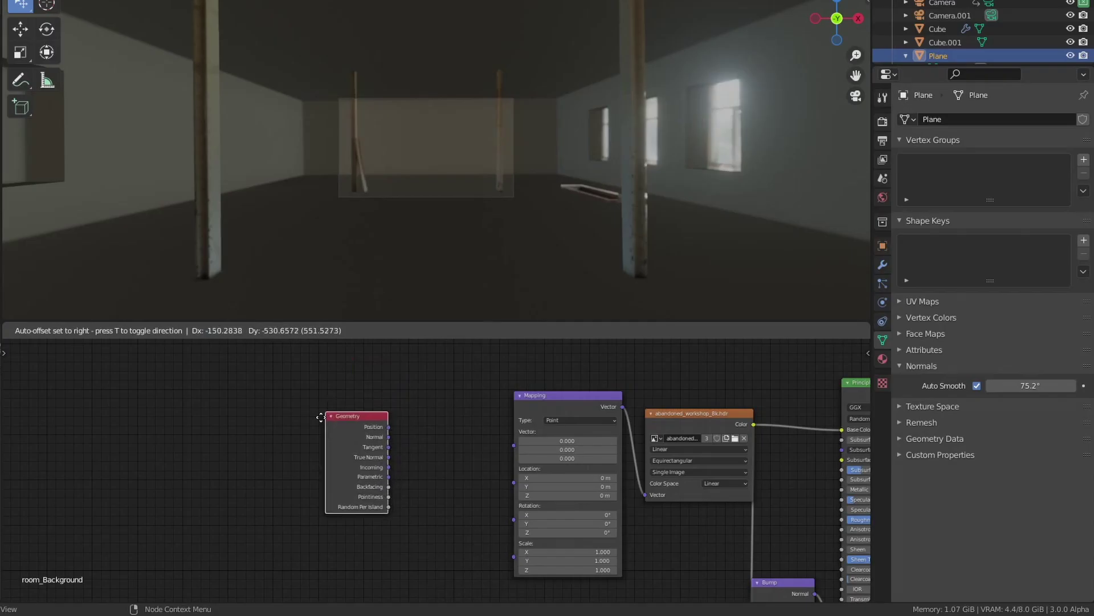
{"action": "left_click", "coordinate": [320, 417]}
{"action": "scroll", "coordinate": [406, 437], "scroll_direction": "up", "scroll_amount": 1}
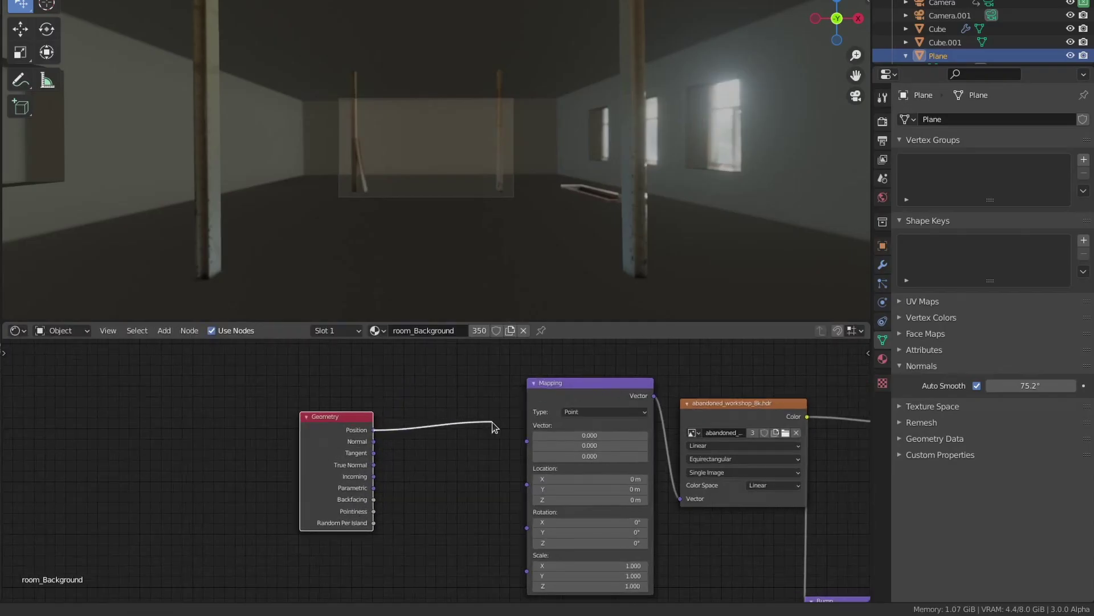
{"action": "left_click_drag", "start_coordinate": [524, 443], "coordinate": [524, 443]}
{"action": "middle_click_drag", "start_coordinate": [457, 469], "coordinate": [236, 467]}
Set the Mapping node's Z rotation to -29.6° to align the projection
{"action": "scroll", "coordinate": [465, 552], "scroll_direction": "up", "scroll_amount": 1}
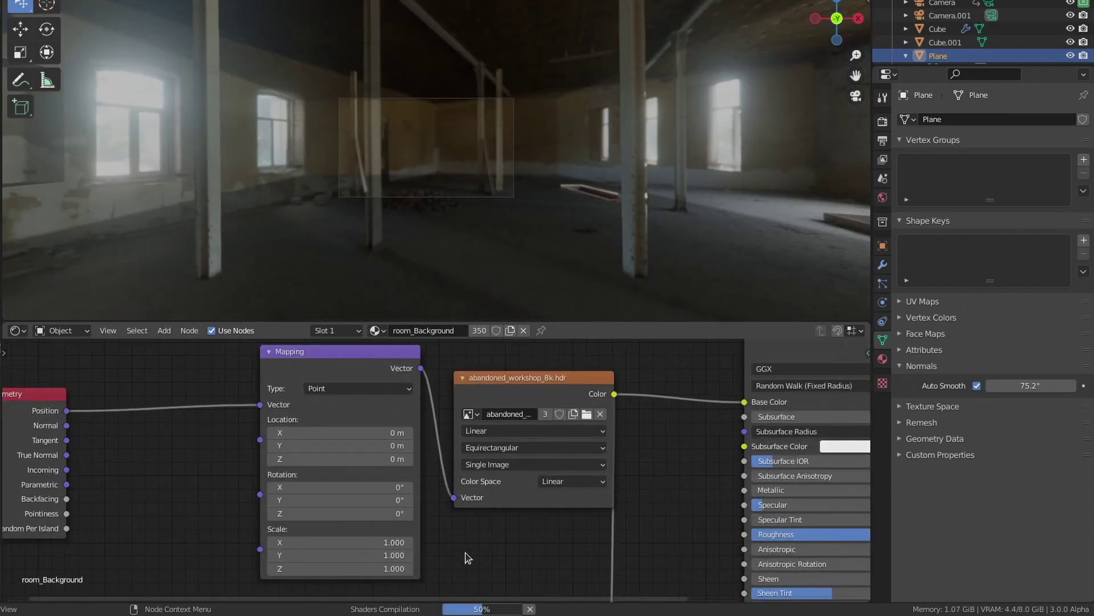
{"action": "middle_click_drag", "start_coordinate": [521, 175], "coordinate": [87, 340]}
{"action": "scroll", "coordinate": [473, 184], "scroll_direction": "down", "scroll_amount": 5}
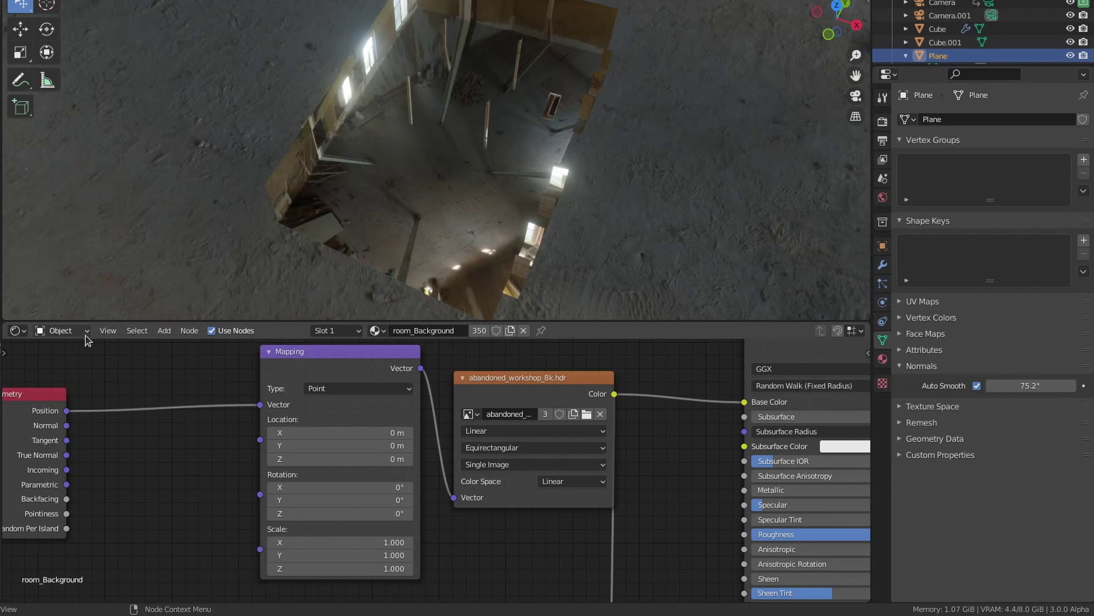
{"action": "left_click", "coordinate": [76, 361]}
{"action": "double_click", "coordinate": [338, 506]}
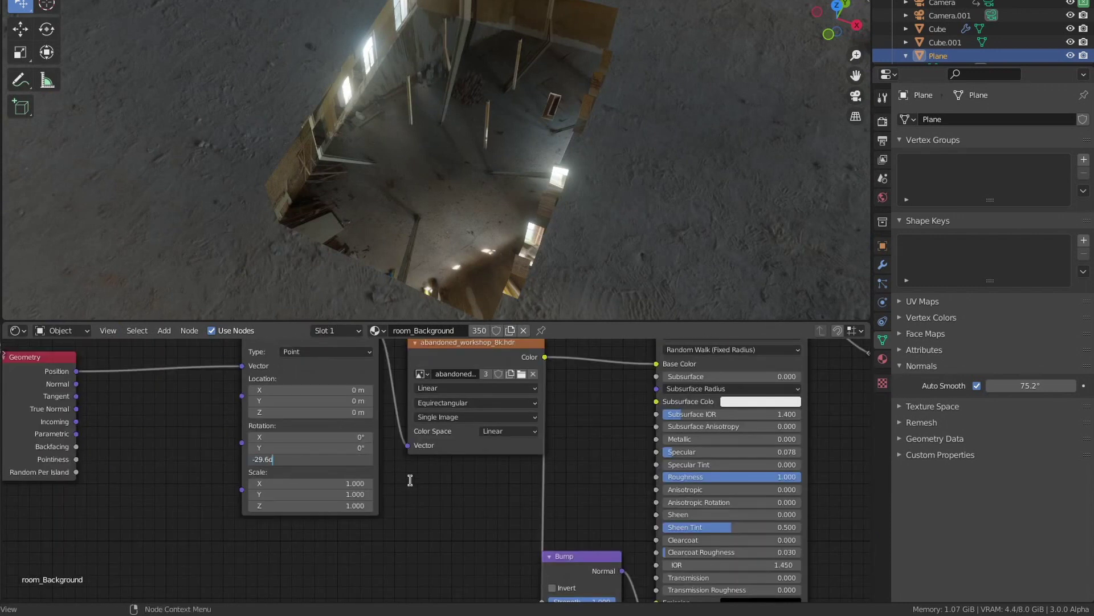
{"action": "key", "text": "Return"}
Look through the camera (Numpad 0) and walk through the textured room
{"action": "middle_click_drag", "start_coordinate": [422, 274], "coordinate": [484, 90]}
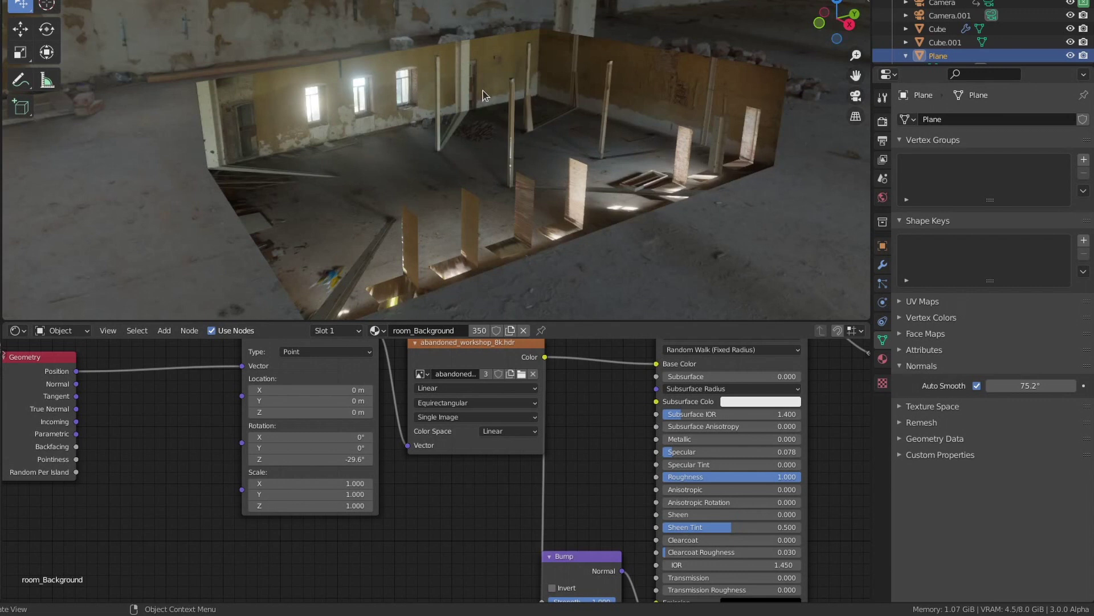
{"action": "key", "text": "KP_0"}
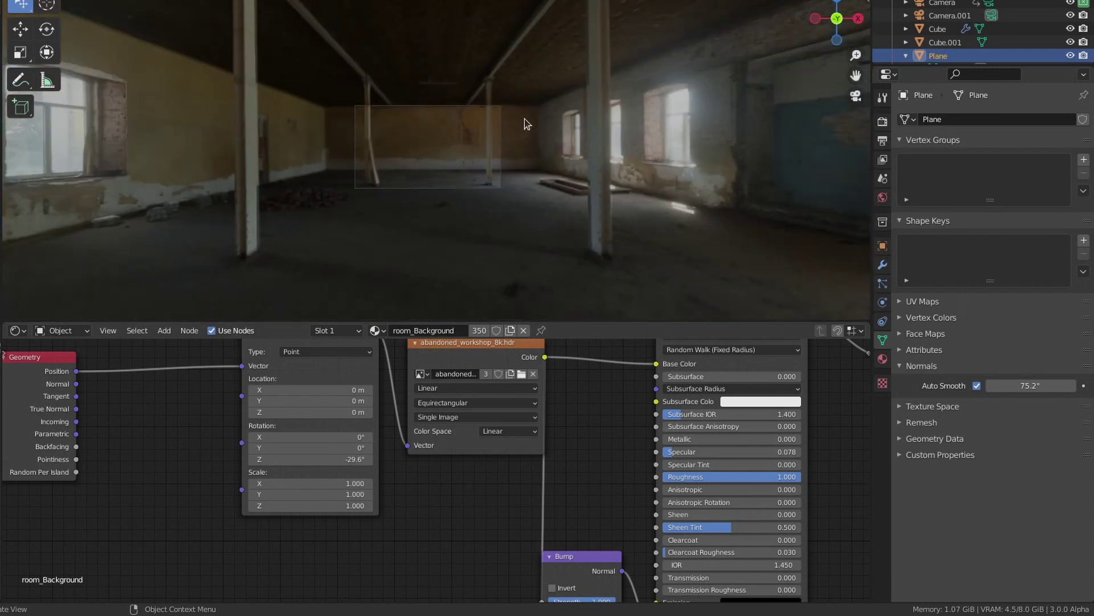
{"action": "key", "text": "shift+grave"}
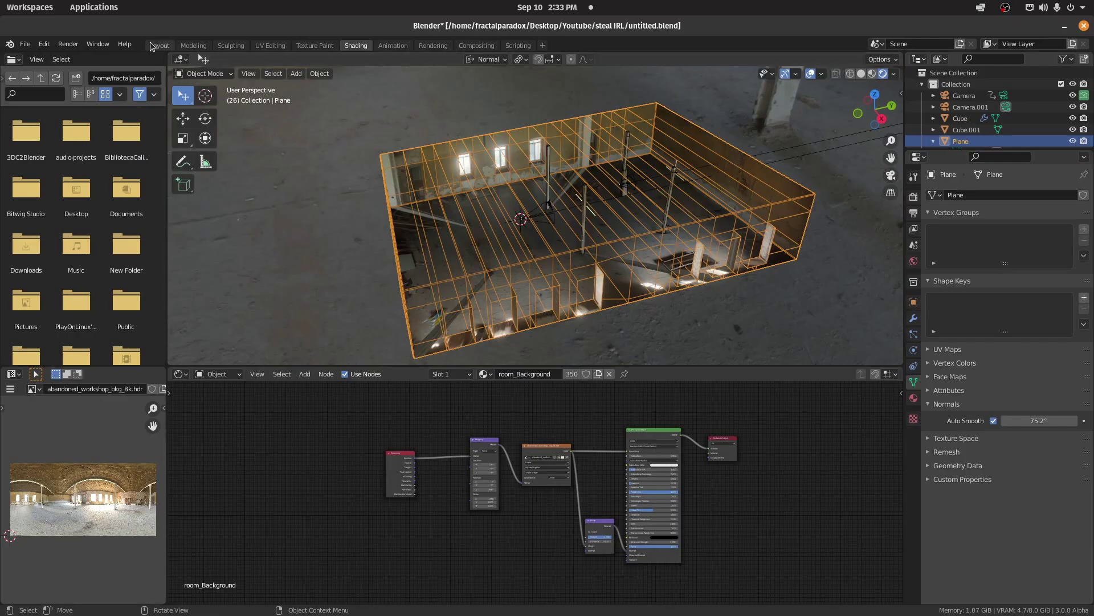
Set the room mesh's origin to Origin to Center of Mass (Surface)
{"action": "key", "text": "ctrl+Page_Up"}
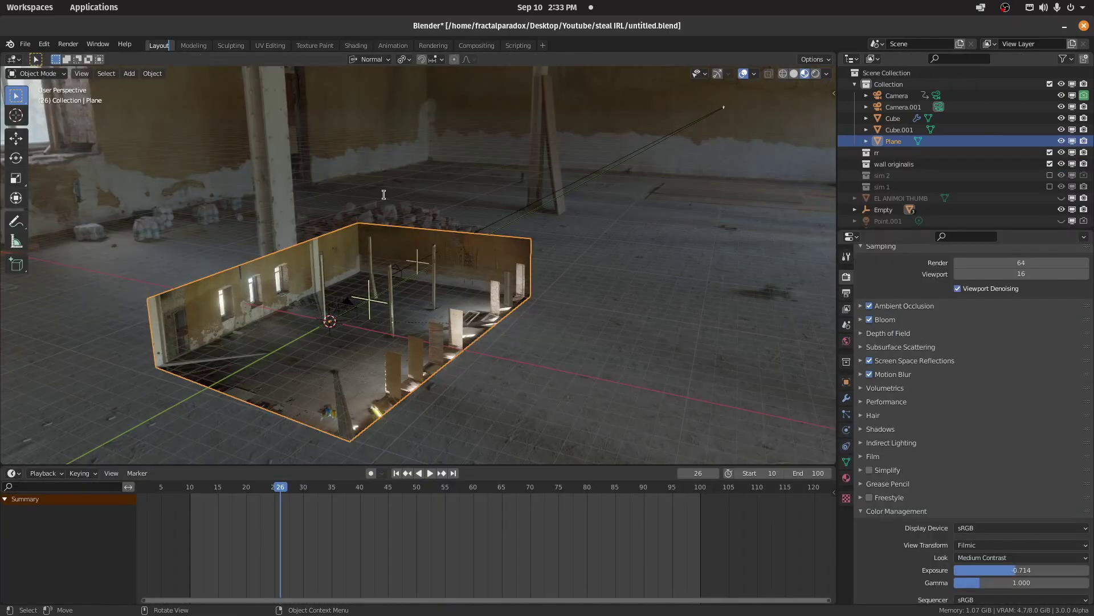
{"action": "scroll", "coordinate": [515, 315], "scroll_direction": "up", "scroll_amount": 5}
{"action": "middle_click_drag", "start_coordinate": [458, 323], "coordinate": [411, 332]}
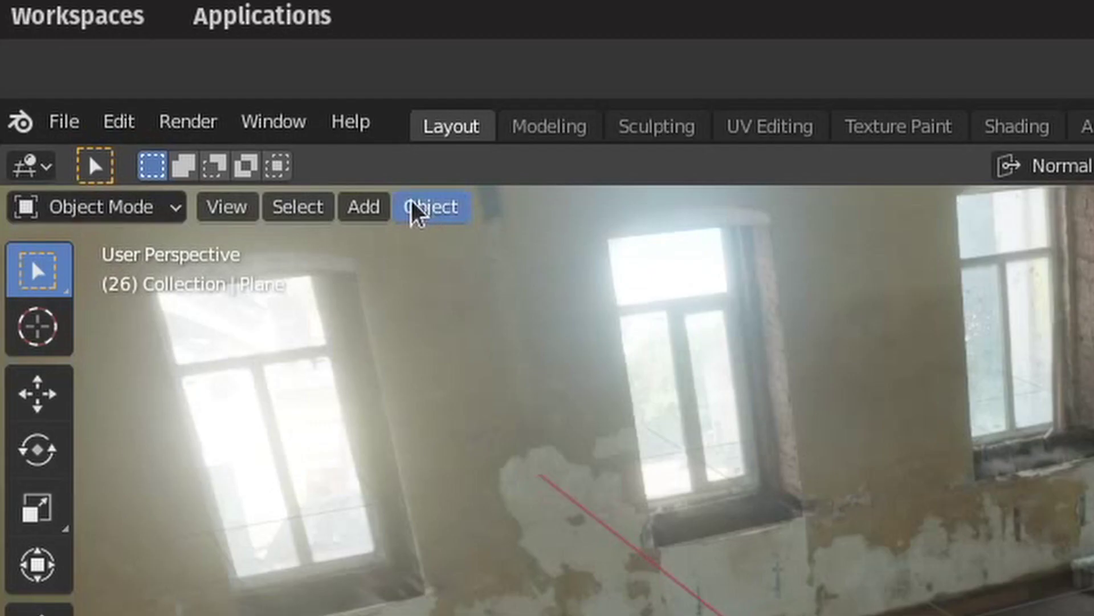
{"action": "left_click", "coordinate": [149, 74]}
{"action": "mouse_move", "coordinate": [156, 99]}
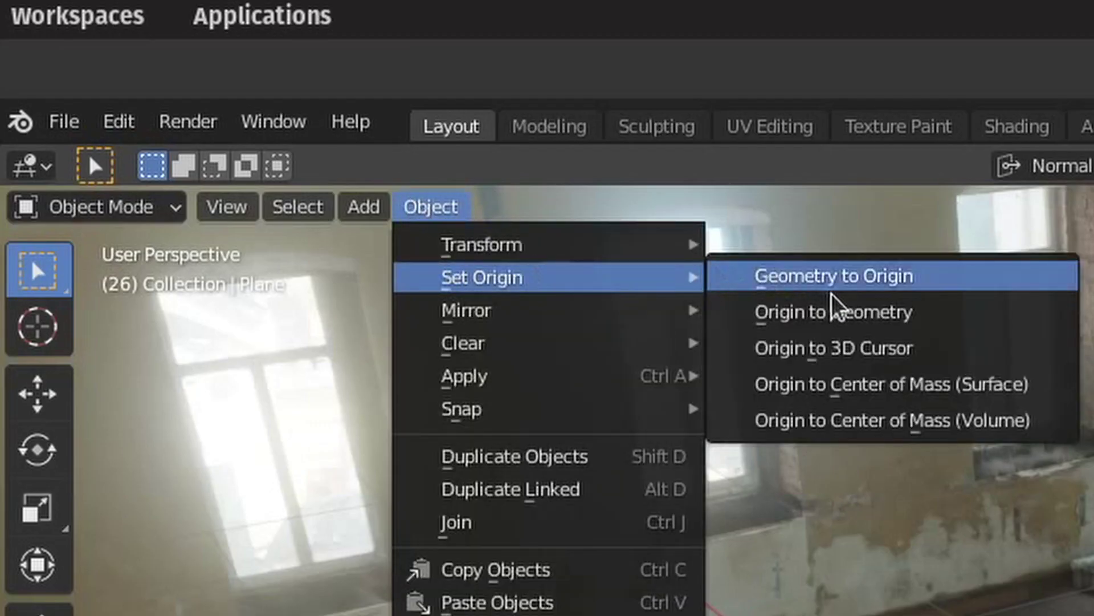
{"action": "left_click", "coordinate": [865, 381]}
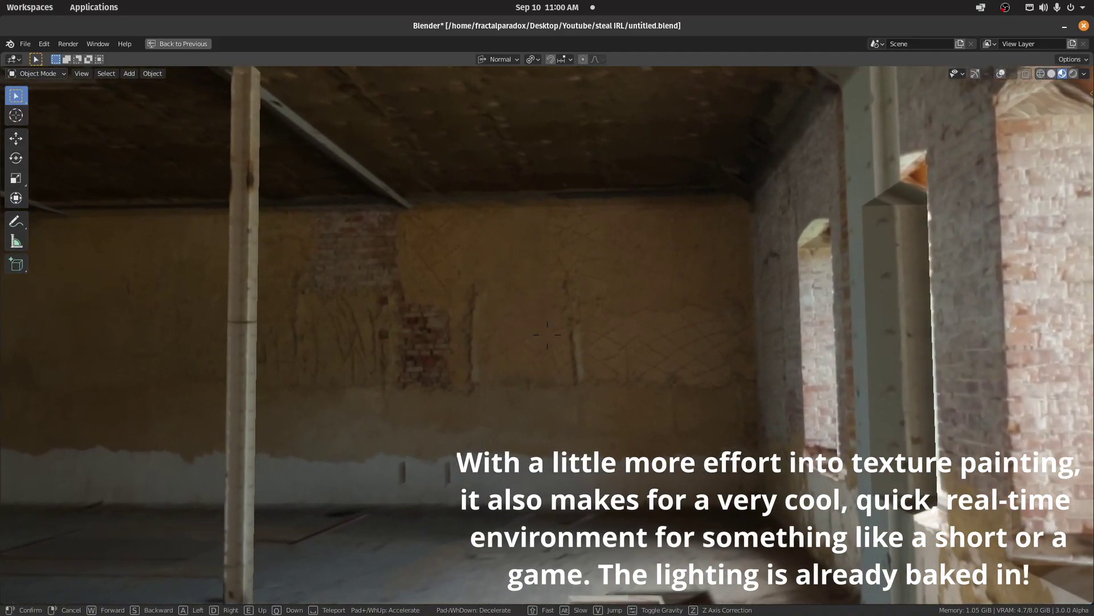
{"action": "key", "text": "w"}
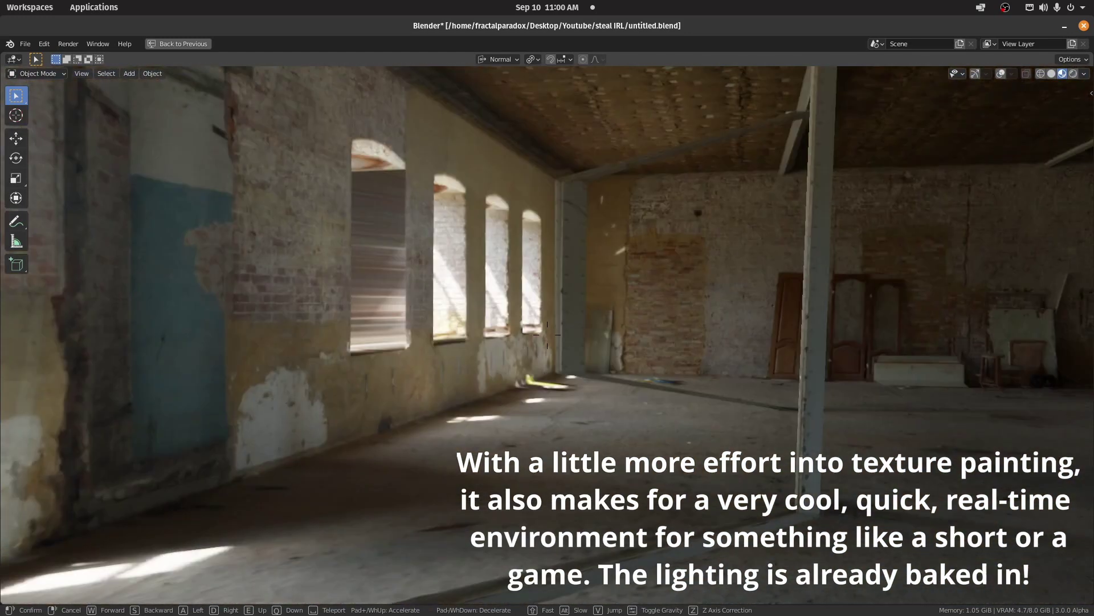
Walk forward through the textured workshop toward the sunlit brick-wall hall
{"action": "key", "text": "w"}
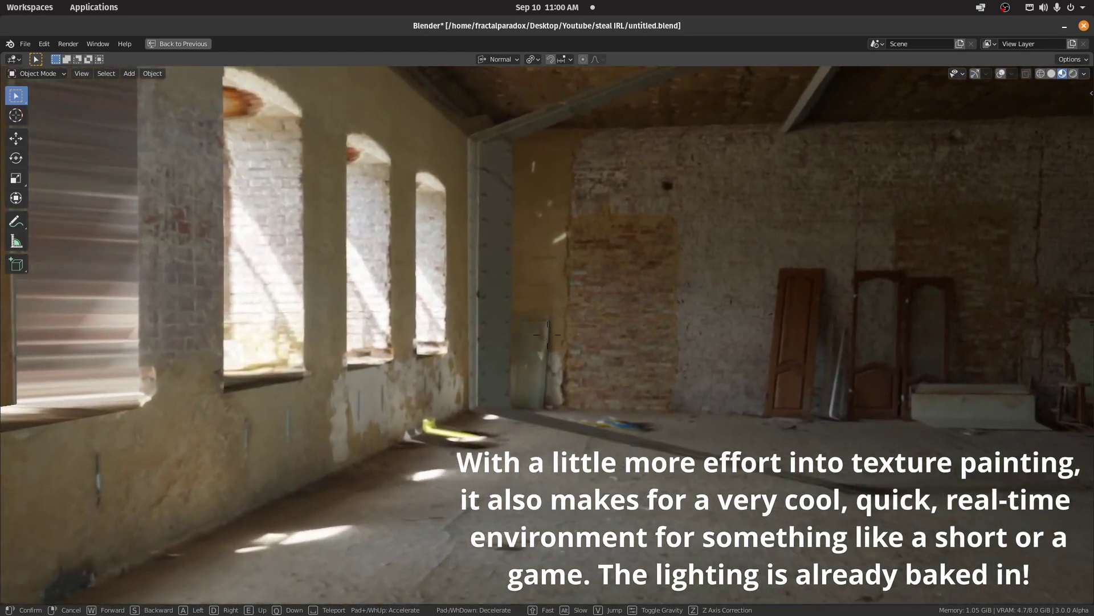